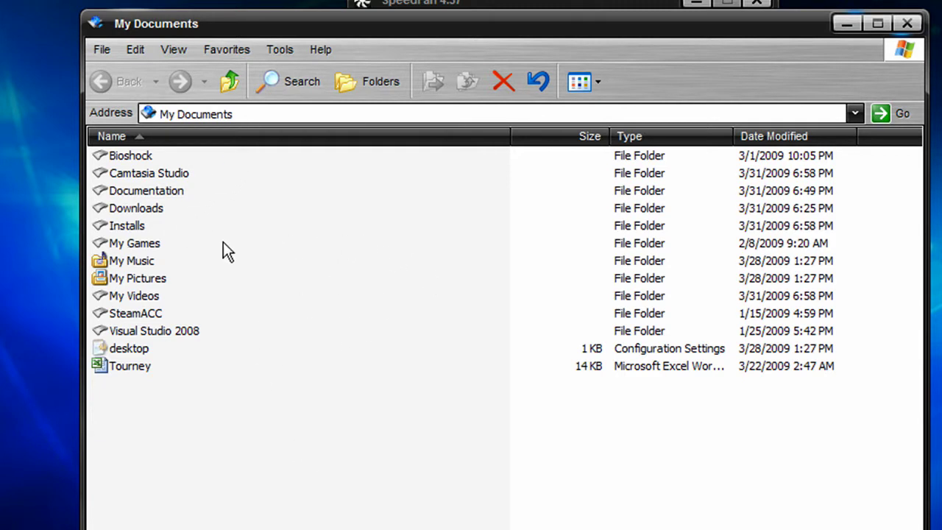
Step: Look into the Documentation, Downloads and Installs folders in My Documents, returning to My Documents after each
{"action": "double_click", "coordinate": [146, 192]}
{"action": "left_click", "coordinate": [117, 82]}
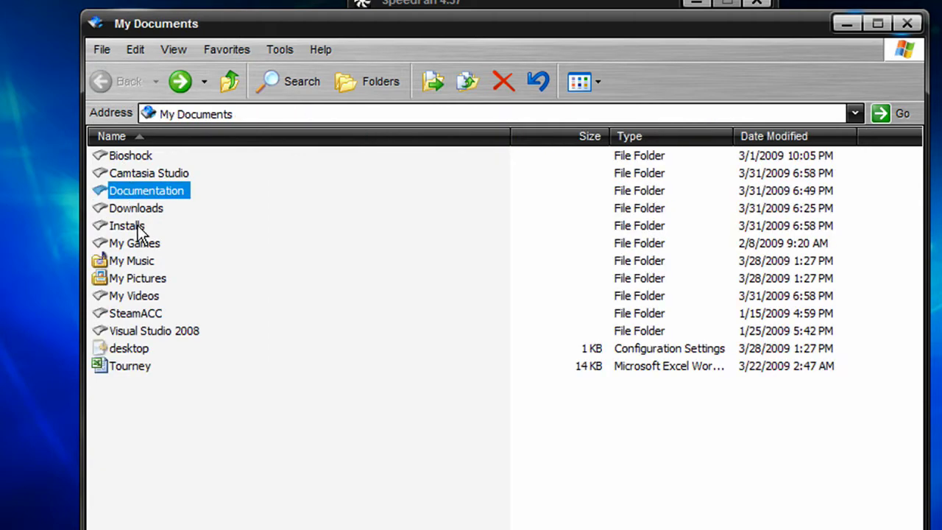
{"action": "double_click", "coordinate": [137, 209]}
{"action": "left_click", "coordinate": [99, 84]}
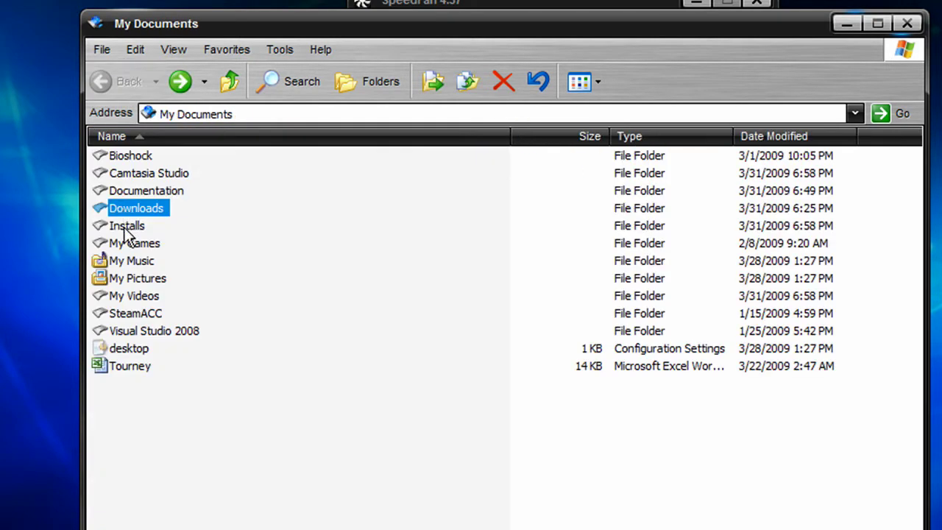
{"action": "double_click", "coordinate": [121, 226]}
{"action": "left_click", "coordinate": [110, 92]}
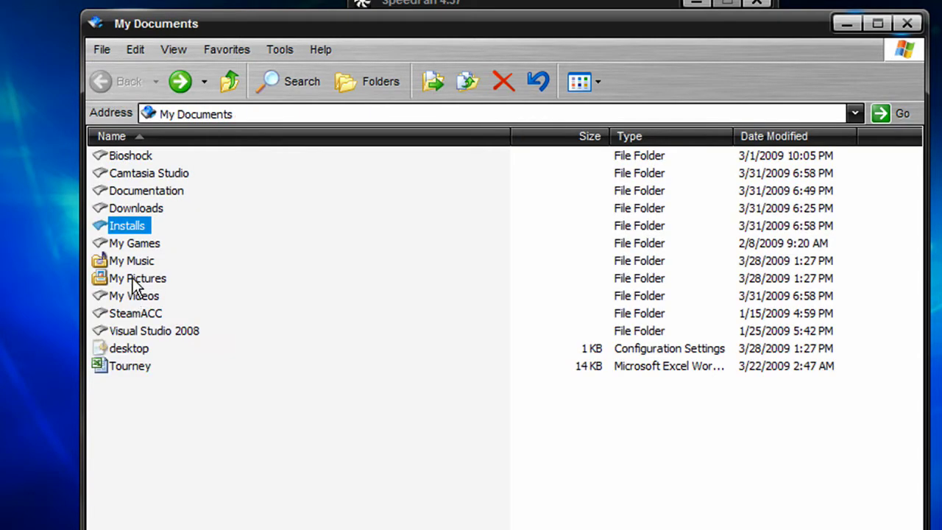
Step: Preview the contents of My Pictures as thumbnails and set the folder view back to Details
{"action": "double_click", "coordinate": [131, 276]}
{"action": "left_click", "coordinate": [579, 82]}
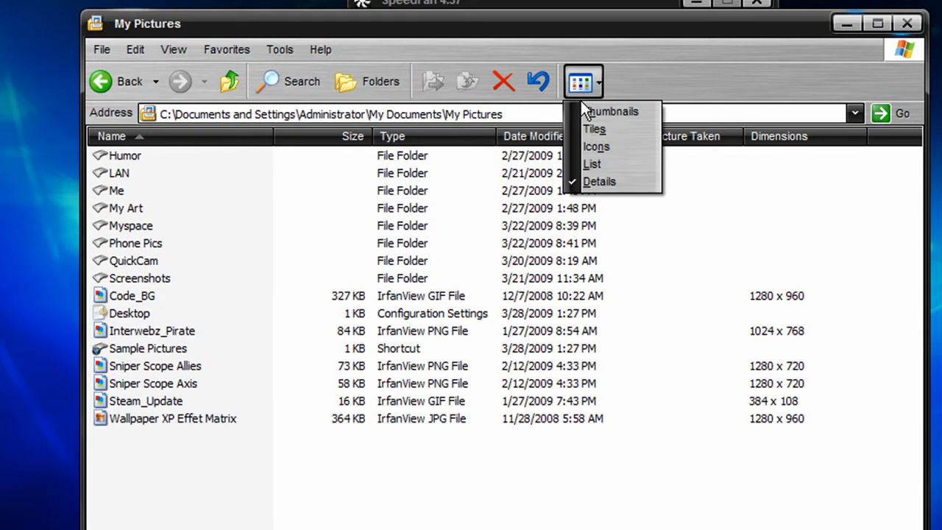
{"action": "left_click", "coordinate": [609, 112]}
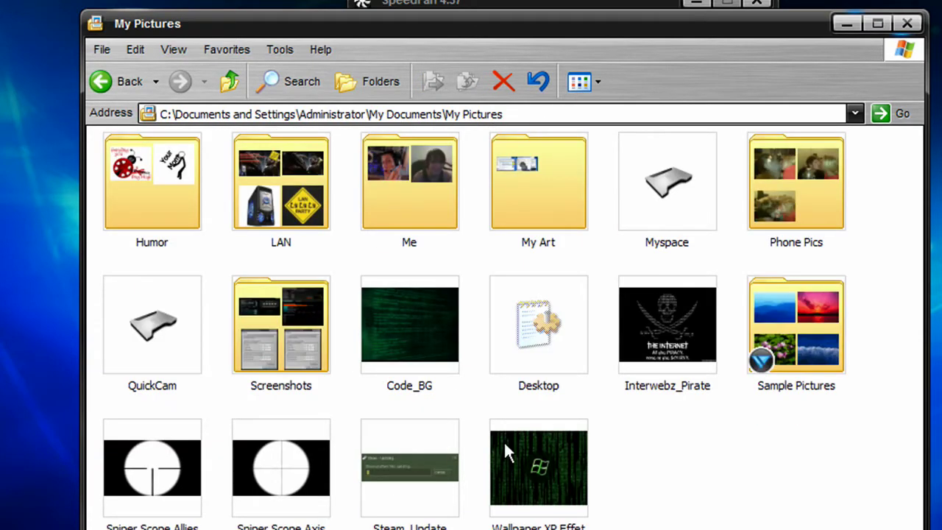
{"action": "left_click", "coordinate": [143, 83]}
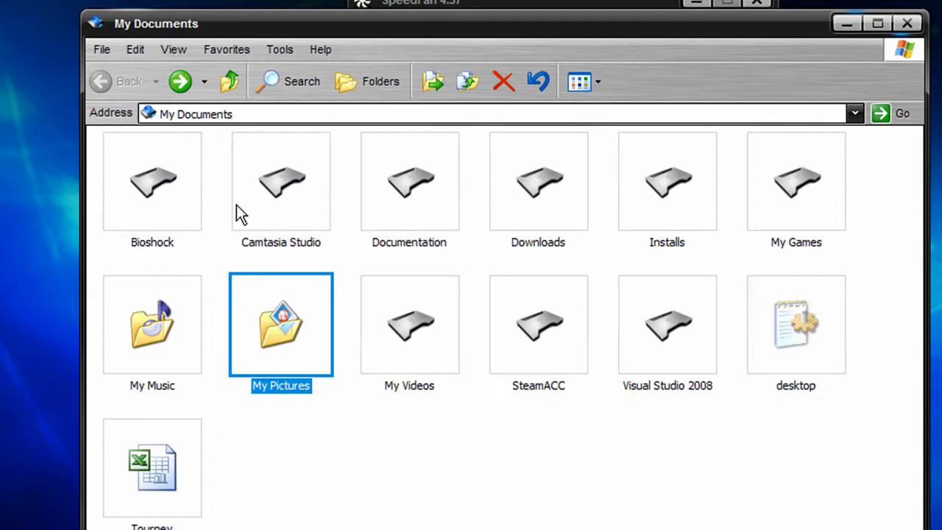
{"action": "double_click", "coordinate": [295, 323]}
{"action": "left_click", "coordinate": [579, 82]}
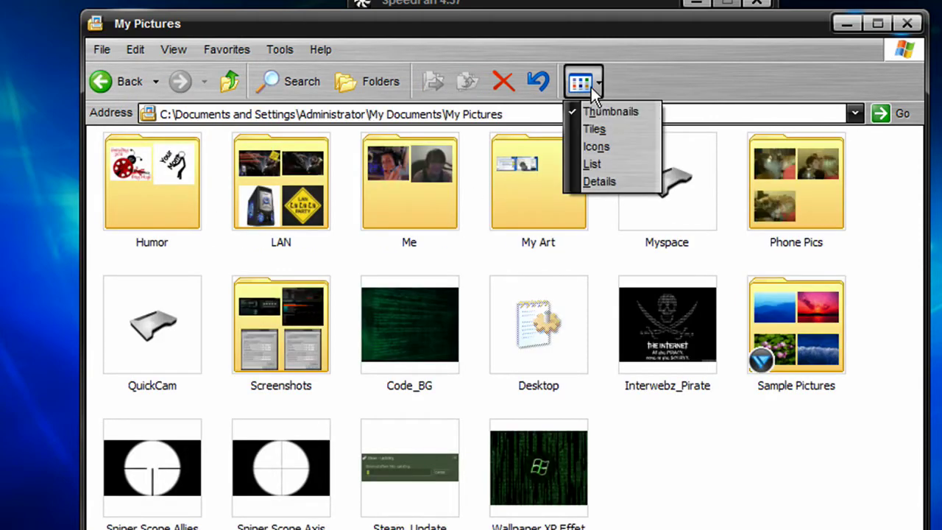
{"action": "left_click", "coordinate": [603, 181]}
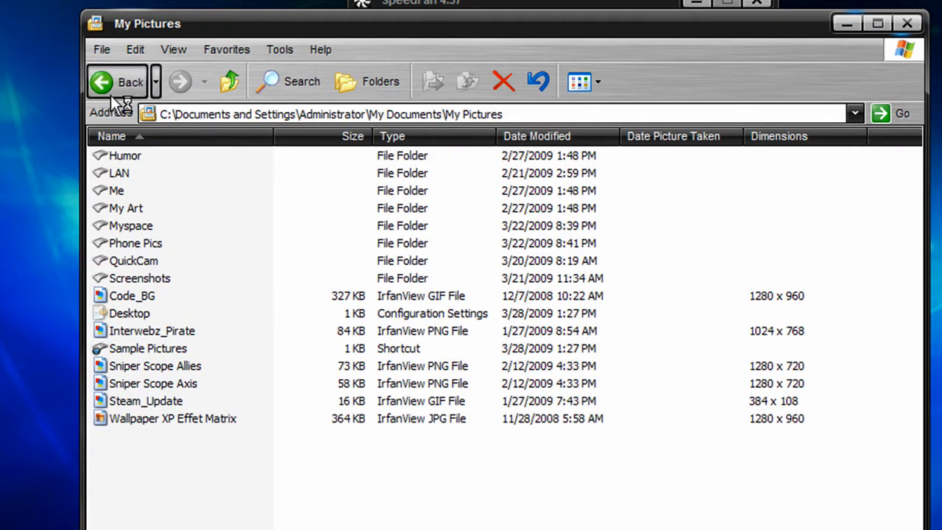
Step: Check the contents of the My Videos folder and return to My Documents
{"action": "left_click", "coordinate": [116, 81]}
{"action": "double_click", "coordinate": [144, 299]}
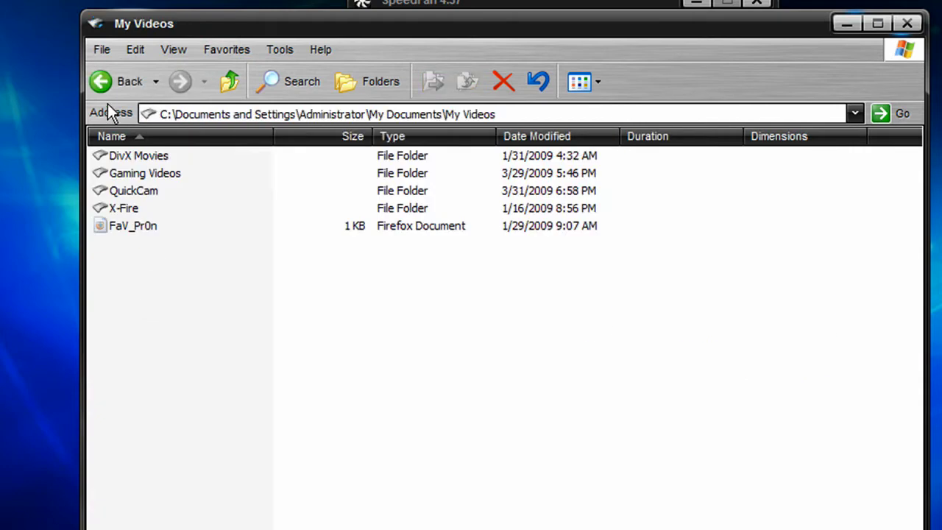
{"action": "key", "text": "BackSpace"}
Step: Open the Program Files folder on the Win_XP (C:) drive
{"action": "left_click", "coordinate": [845, 114]}
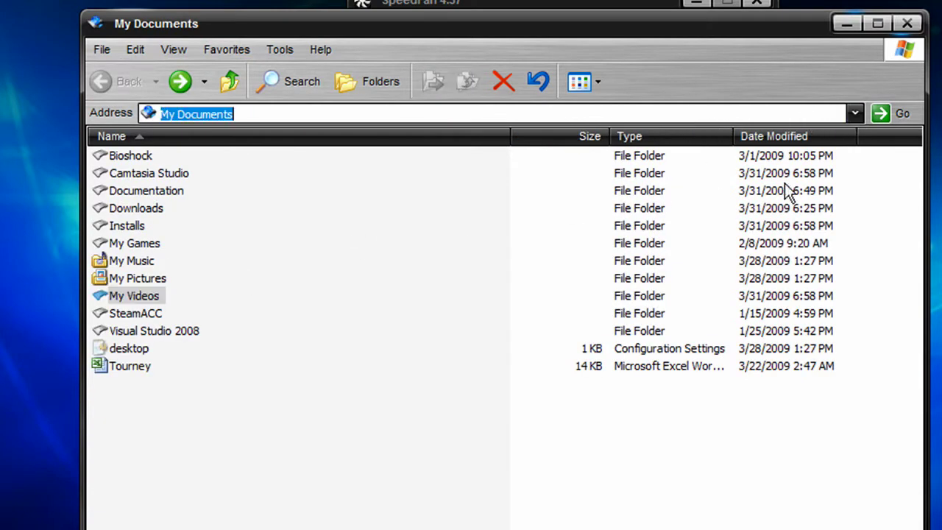
{"action": "left_click", "coordinate": [854, 115]}
{"action": "left_click", "coordinate": [219, 168]}
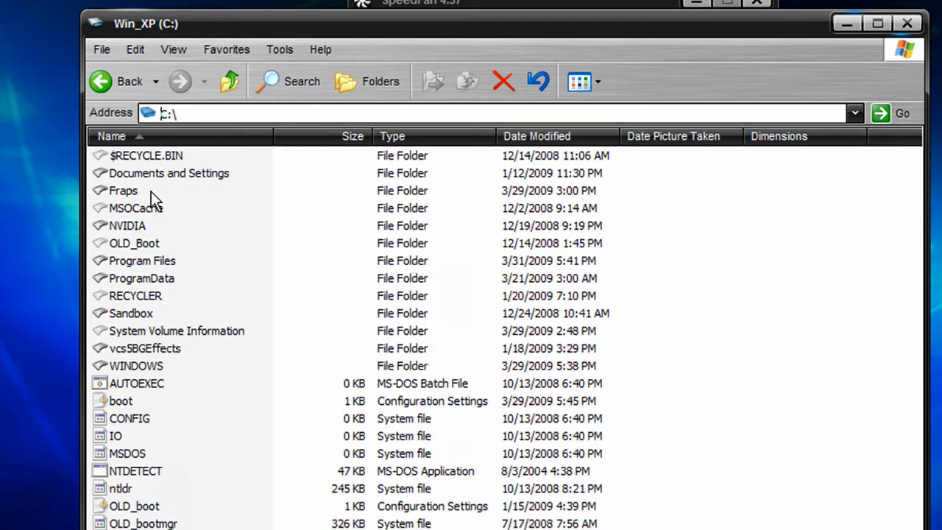
{"action": "double_click", "coordinate": [166, 260]}
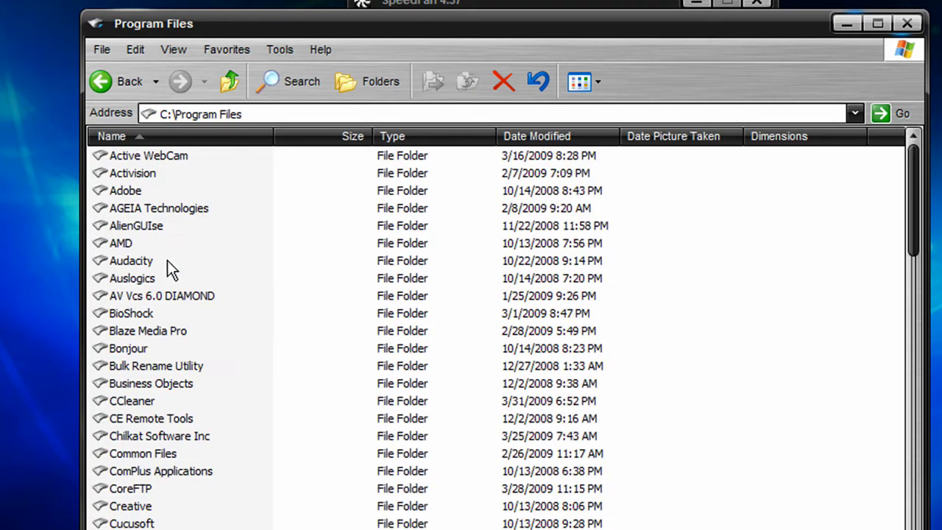
Step: Examine the list of application folders in Program Files from beginning to end
{"action": "scroll", "coordinate": [185, 328], "scroll_direction": "down", "scroll_amount": 18}
{"action": "scroll", "coordinate": [184, 331], "scroll_direction": "up", "scroll_amount": 13}
{"action": "scroll", "coordinate": [169, 309], "scroll_direction": "up", "scroll_amount": 5}
{"action": "left_click", "coordinate": [124, 261]}
{"action": "scroll", "coordinate": [156, 295], "scroll_direction": "down", "scroll_amount": 4}
{"action": "scroll", "coordinate": [162, 254], "scroll_direction": "down", "scroll_amount": 20}
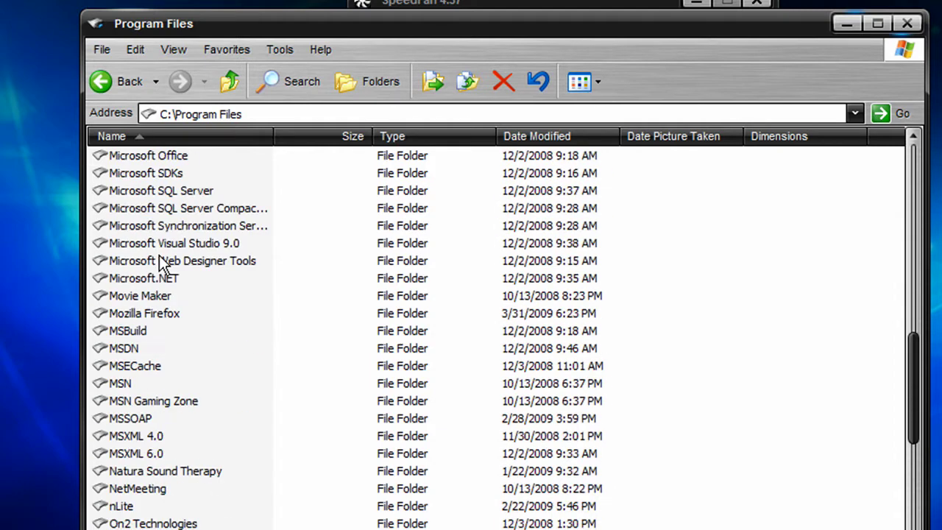
{"action": "scroll", "coordinate": [173, 274], "scroll_direction": "up", "scroll_amount": 15}
{"action": "scroll", "coordinate": [173, 338], "scroll_direction": "up", "scroll_amount": 20}
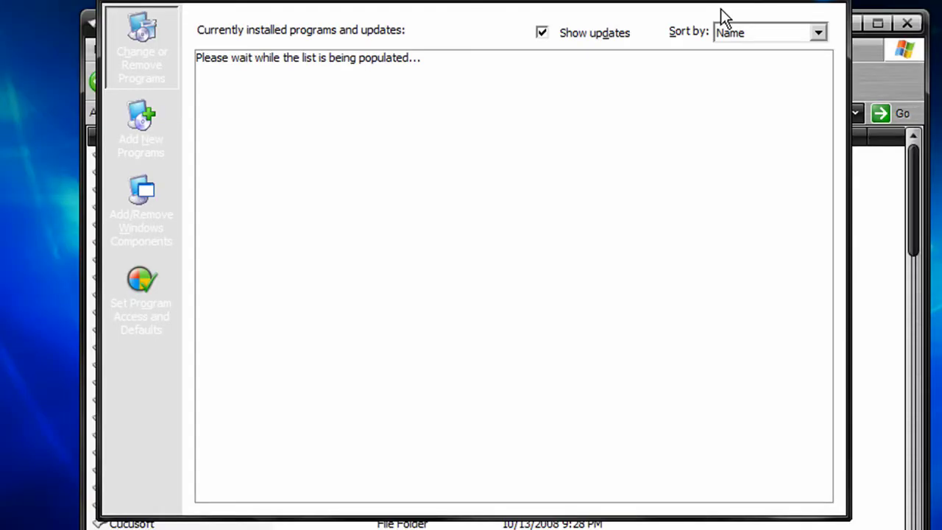
Step: Review the Program Files folders alongside the Add or Remove Programs window and go back to the C: drive
{"action": "double_click", "coordinate": [696, 3]}
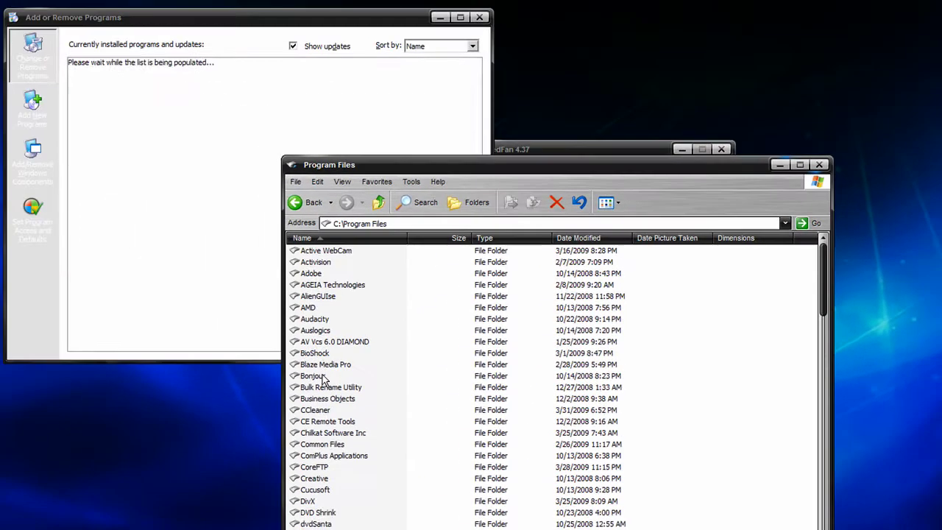
{"action": "left_click", "coordinate": [327, 330]}
{"action": "scroll", "coordinate": [335, 351], "scroll_direction": "down", "scroll_amount": 13}
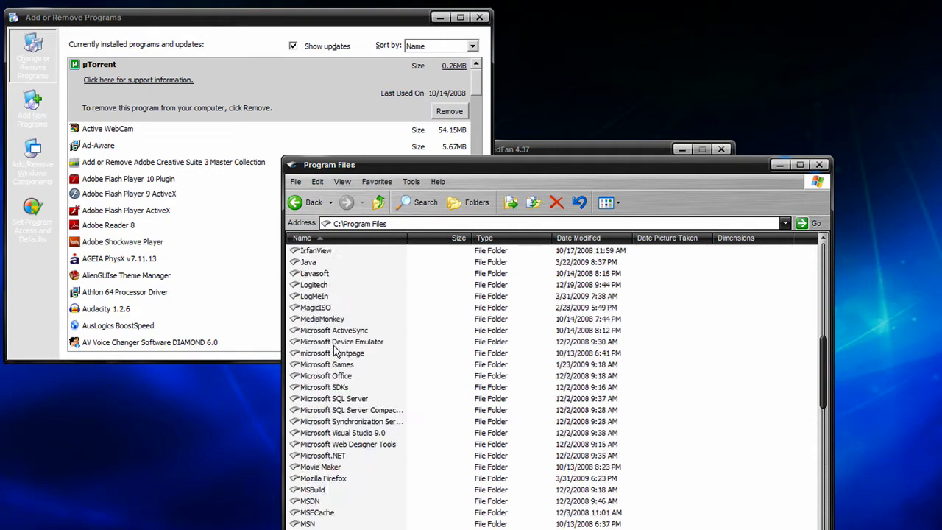
{"action": "scroll", "coordinate": [334, 350], "scroll_direction": "up", "scroll_amount": 15}
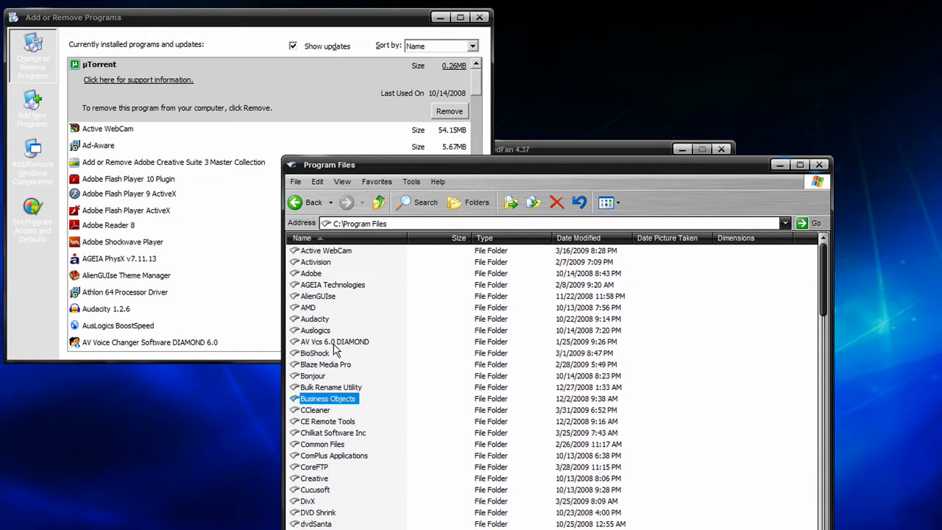
{"action": "left_click", "coordinate": [324, 210]}
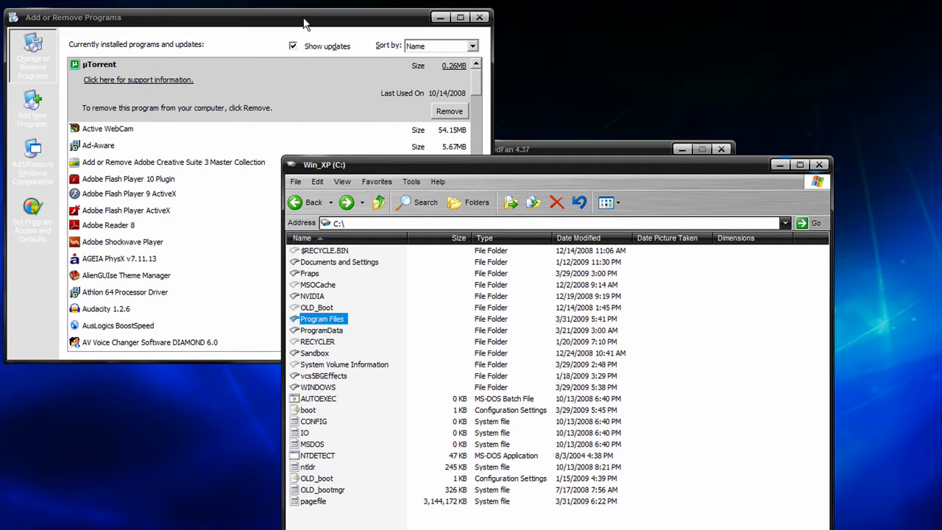
Step: Review the installed programs in Add or Remove Programs and close that window
{"action": "left_click", "coordinate": [291, 78]}
{"action": "scroll", "coordinate": [219, 211], "scroll_direction": "down", "scroll_amount": 20}
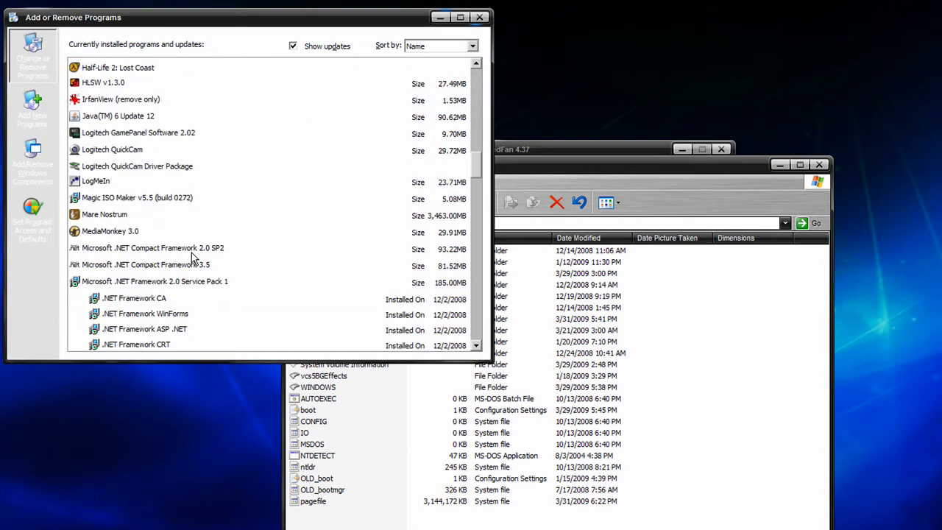
{"action": "left_click", "coordinate": [479, 17]}
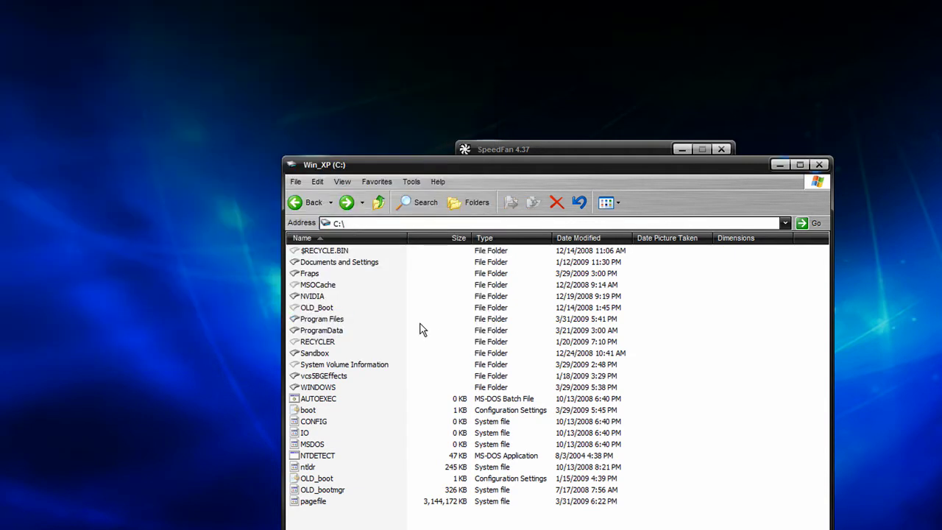
Step: Go back to My Documents and switch the file window to My Computer
{"action": "left_click", "coordinate": [312, 206]}
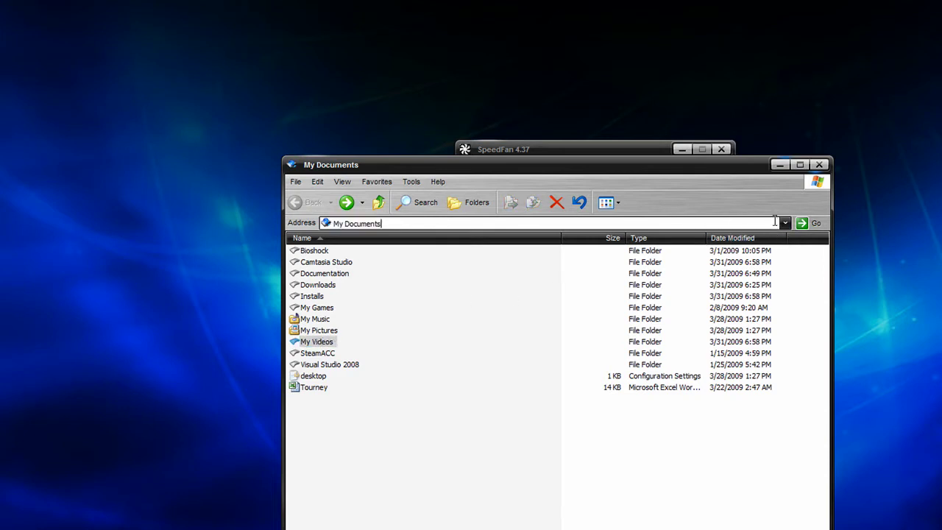
{"action": "left_click", "coordinate": [784, 223]}
{"action": "left_click", "coordinate": [361, 248]}
Step: Look into the DLz (E:) and Win_VISTA (F:) drives, returning to My Computer after each
{"action": "left_click", "coordinate": [343, 285]}
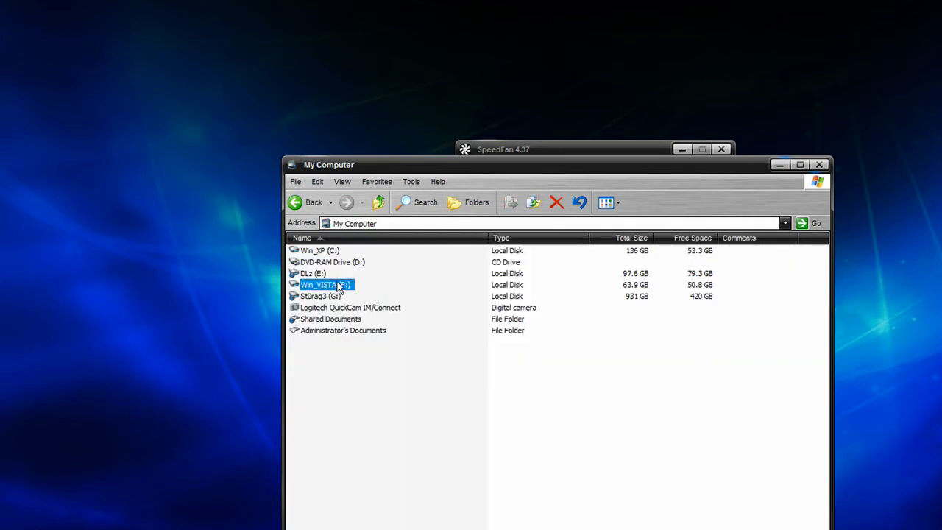
{"action": "double_click", "coordinate": [324, 276]}
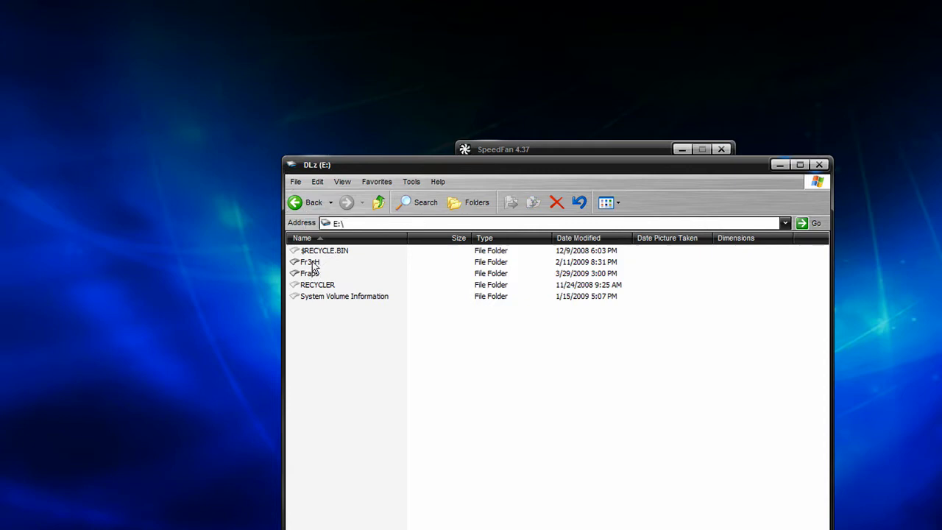
{"action": "left_click", "coordinate": [312, 204]}
{"action": "double_click", "coordinate": [323, 285]}
{"action": "key", "text": "BackSpace"}
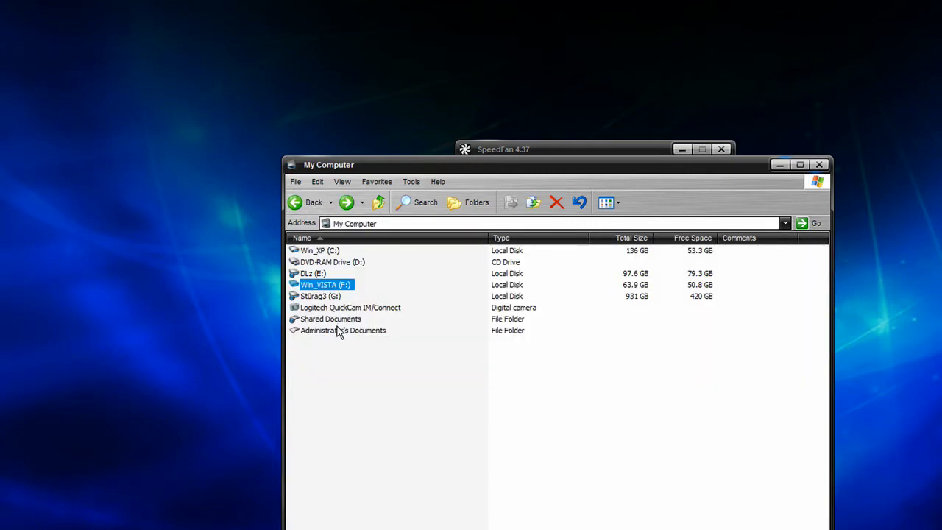
Step: Browse the Moviez folder on the St0rag3 (G:) drive and return to My Computer
{"action": "double_click", "coordinate": [324, 297]}
{"action": "double_click", "coordinate": [315, 308]}
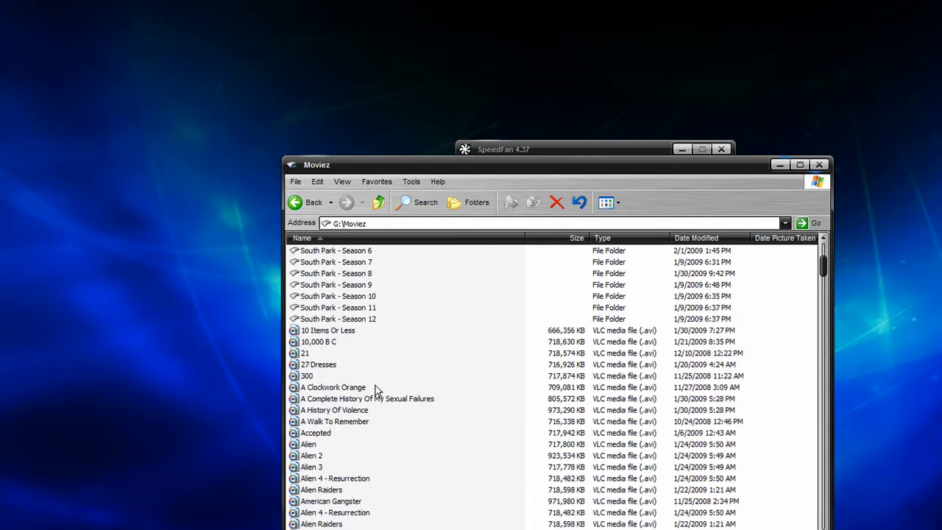
{"action": "scroll", "coordinate": [377, 273], "scroll_direction": "down", "scroll_amount": 8}
{"action": "left_click", "coordinate": [304, 200]}
{"action": "left_click", "coordinate": [304, 202]}
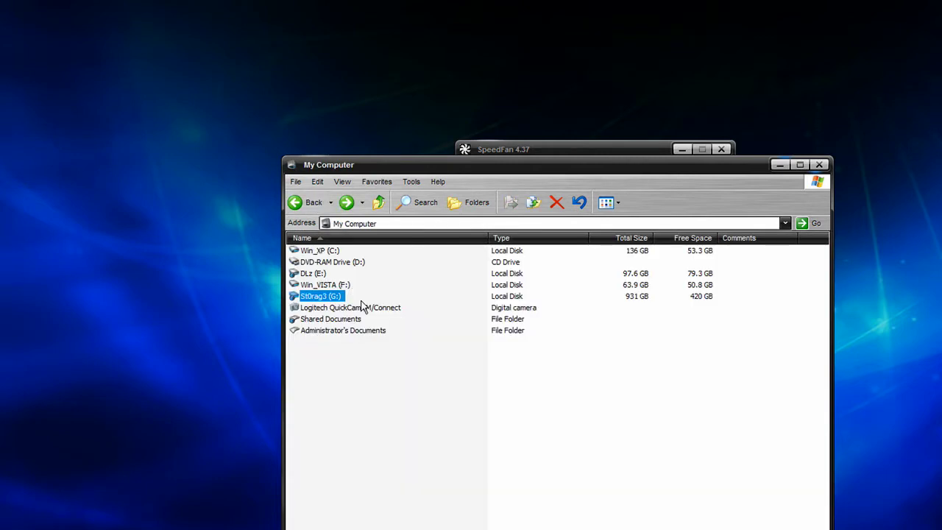
Step: Point out the Win_XP (C:) drive, clear the selection and close the My Computer window
{"action": "left_click", "coordinate": [313, 254]}
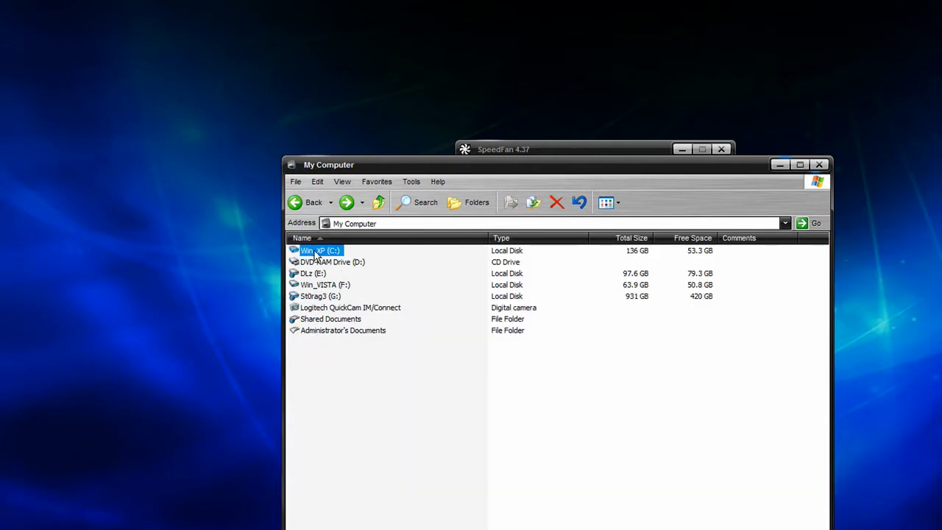
{"action": "left_click", "coordinate": [525, 450]}
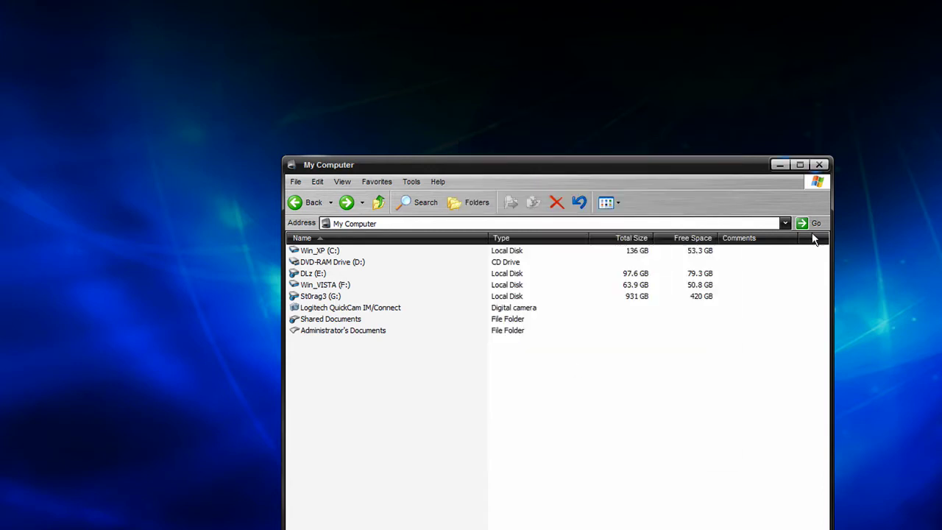
{"action": "left_click", "coordinate": [819, 165]}
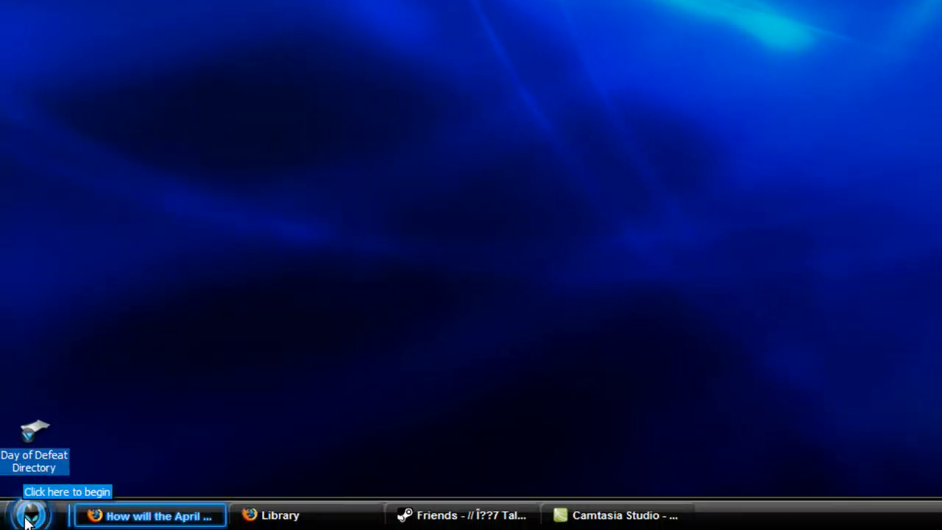
Step: Launch the System Configuration Utility by running the command MSCONFIG
{"action": "key", "text": "super"}
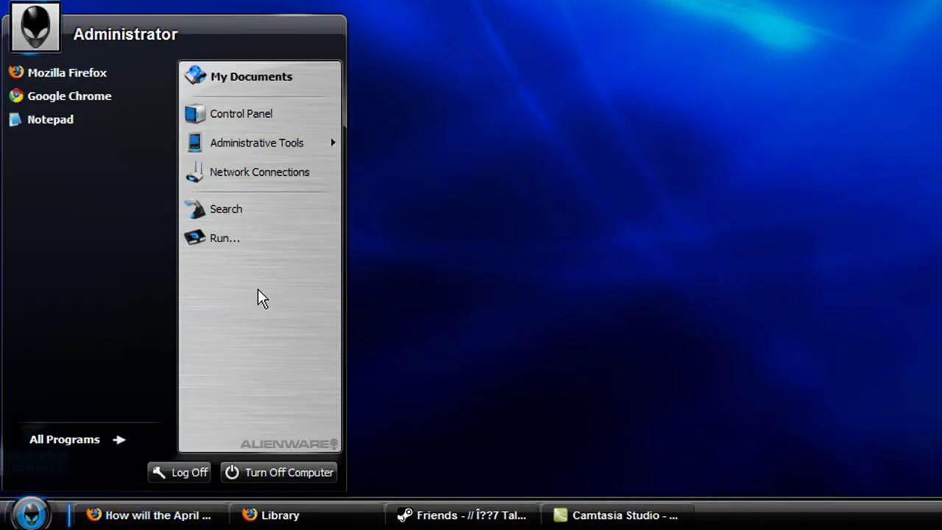
{"action": "type", "text": "r"}
{"action": "type", "text": "M"}
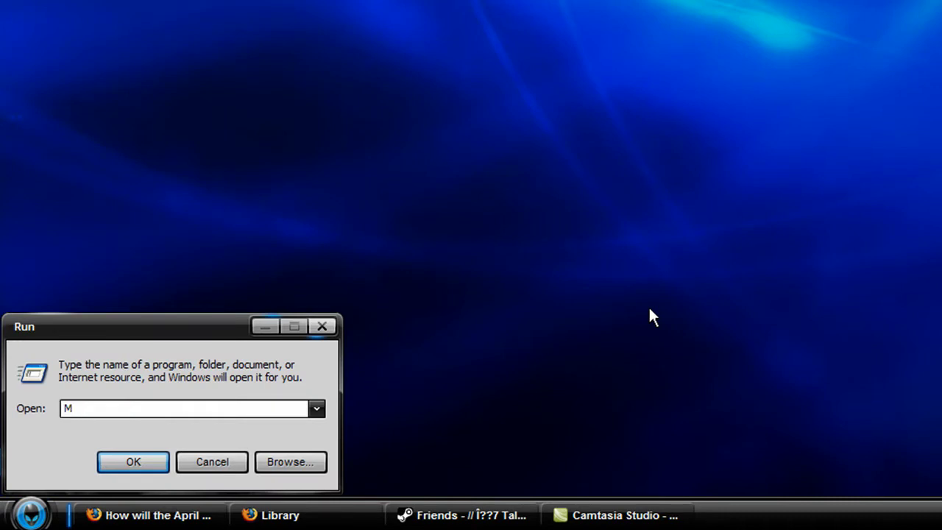
{"action": "type", "text": "SON"}
{"action": "key", "text": "BackSpace"}
{"action": "type", "text": "CO"}
{"action": "key", "text": "BackSpace"}
{"action": "key", "text": "BackSpace"}
{"action": "key", "text": "BackSpace"}
{"action": "type", "text": "CONFIG"}
{"action": "key", "text": "Return"}
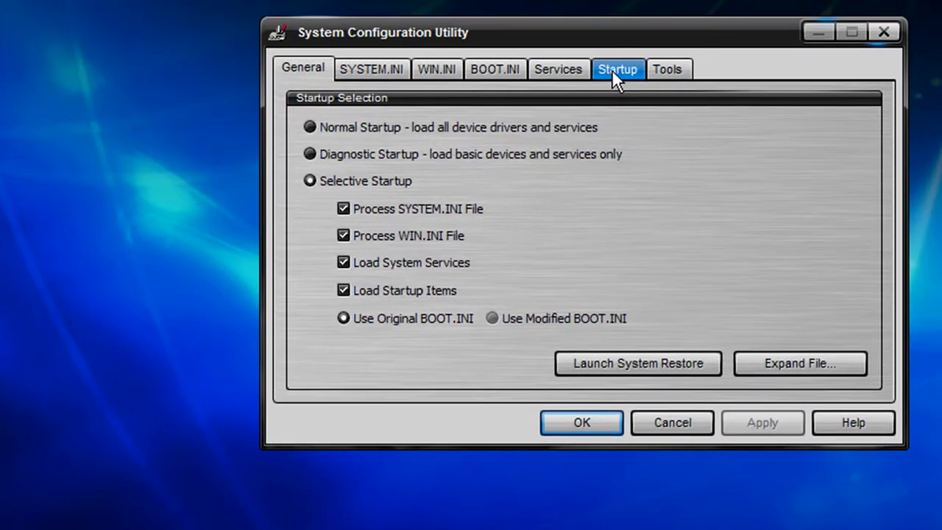
Step: Show the startup items, select SpySweeperUI and widen the Command column to read more of the program paths
{"action": "left_click", "coordinate": [615, 70]}
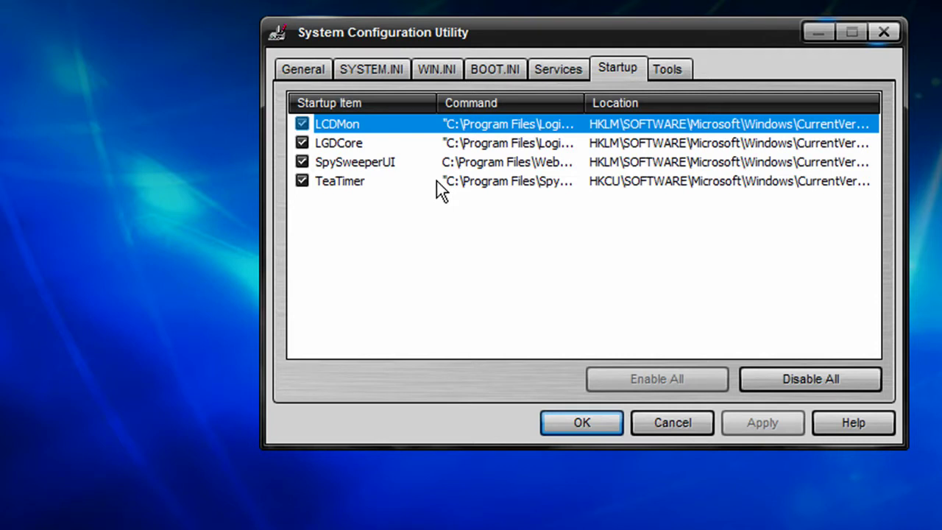
{"action": "left_click", "coordinate": [534, 163]}
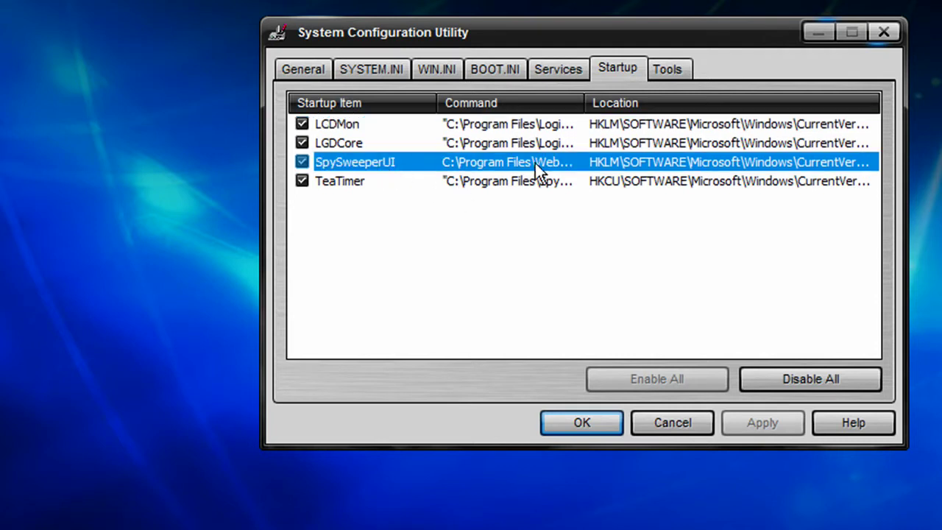
{"action": "left_click_drag", "start_coordinate": [585, 103], "coordinate": [679, 99]}
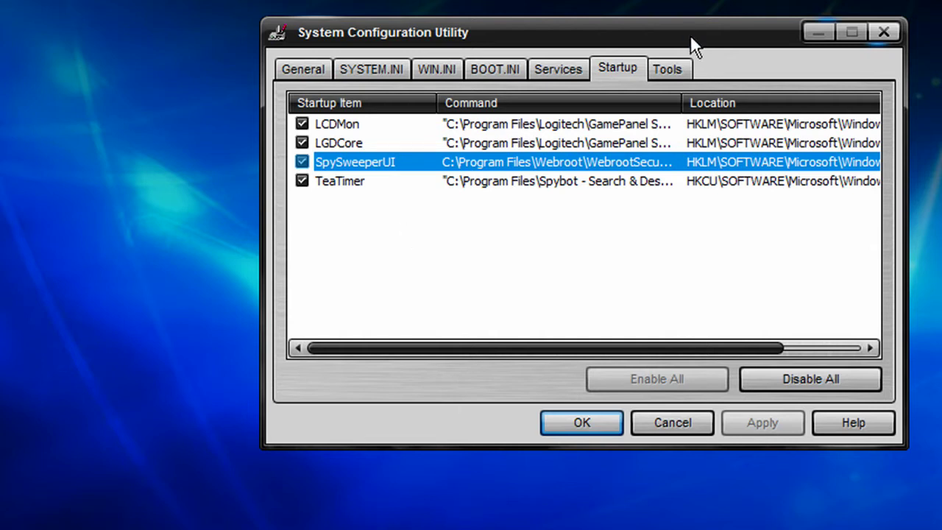
Step: Hide all Microsoft services in the services list, sort by status and select Lavasoft Ad-Aware Service through Webroot Client Service
{"action": "left_click", "coordinate": [559, 69]}
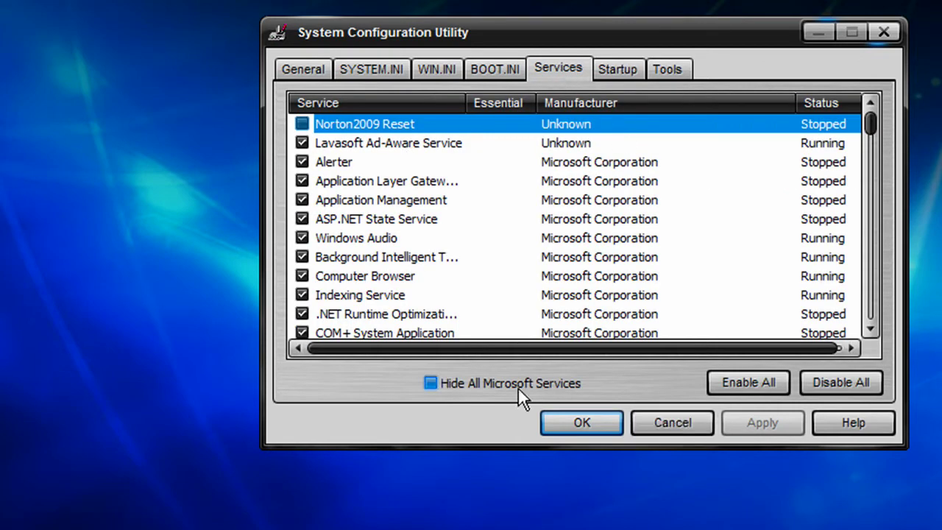
{"action": "left_click", "coordinate": [449, 384]}
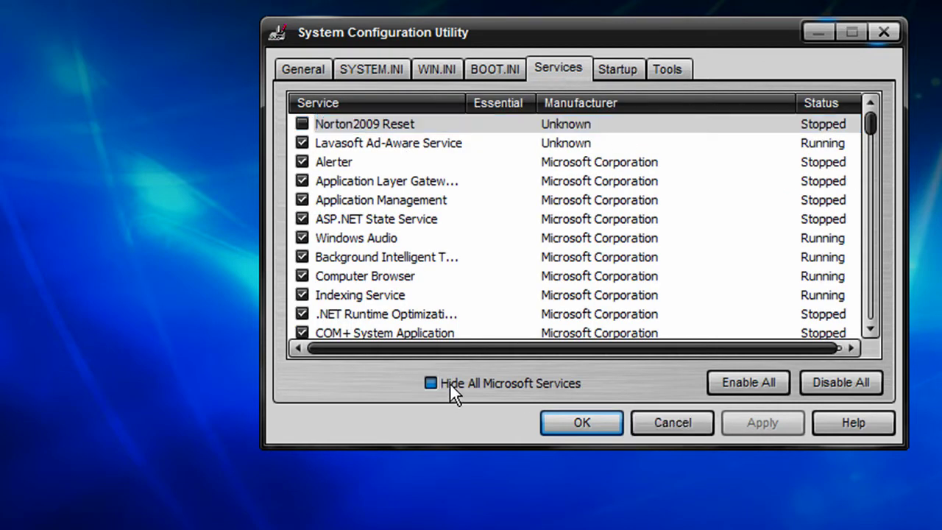
{"action": "left_click", "coordinate": [823, 104]}
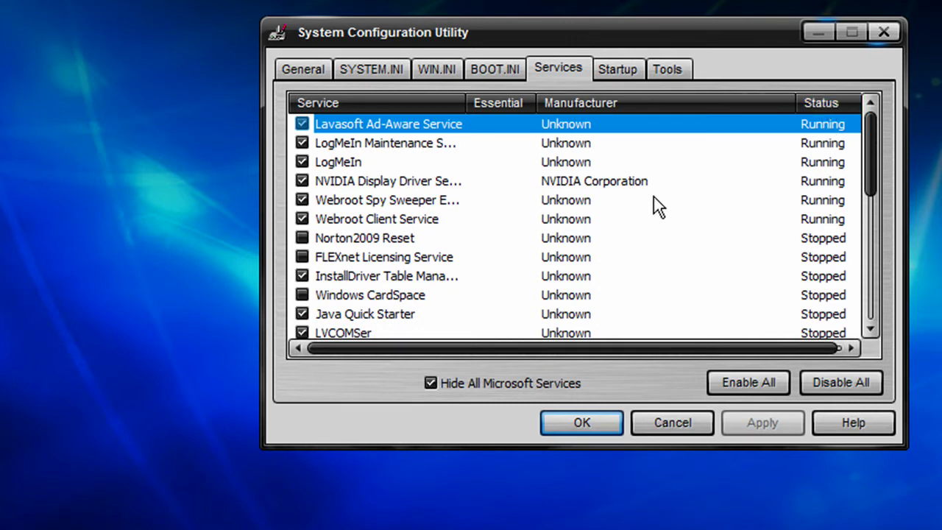
{"action": "left_click", "coordinate": [376, 218], "text": "shift"}
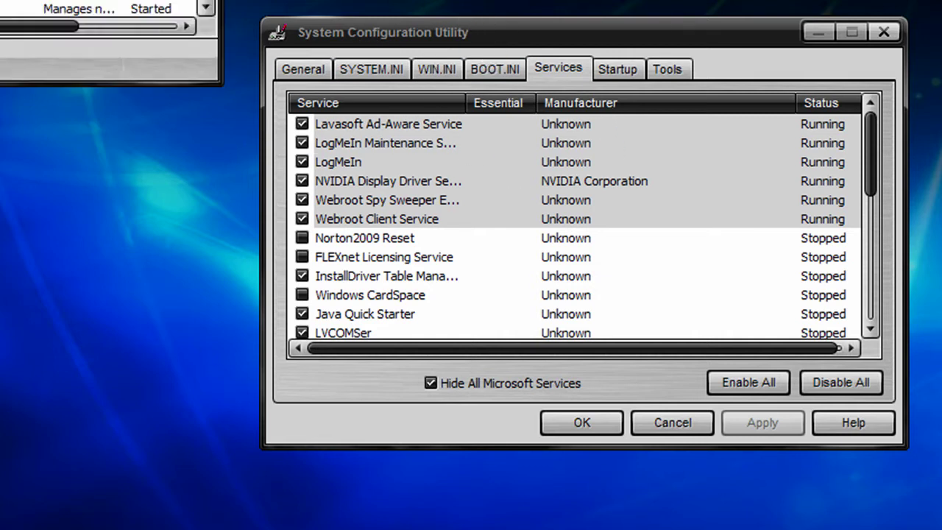
Step: Bring the Services console fully into view, maximize it and sort the services by startup type
{"action": "left_click_drag", "start_coordinate": [147, 0], "coordinate": [596, 0]}
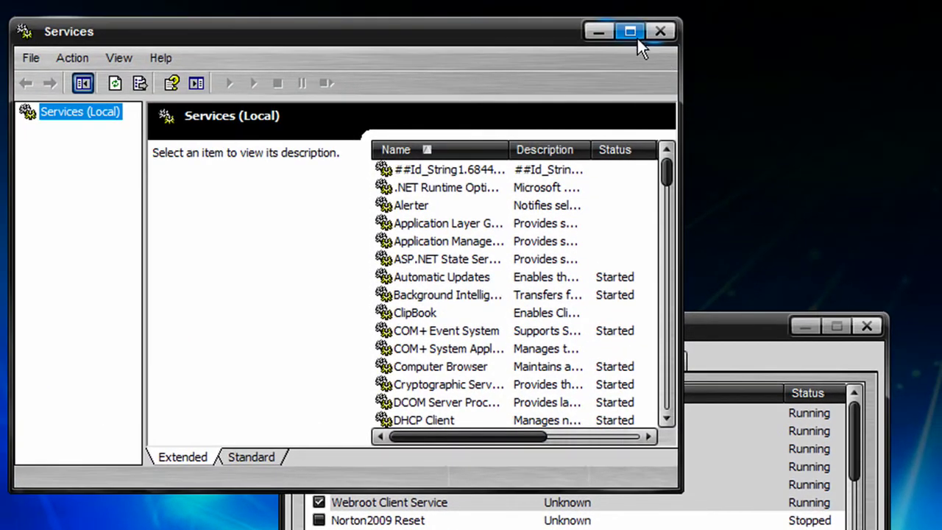
{"action": "left_click", "coordinate": [637, 38]}
{"action": "left_click", "coordinate": [262, 36]}
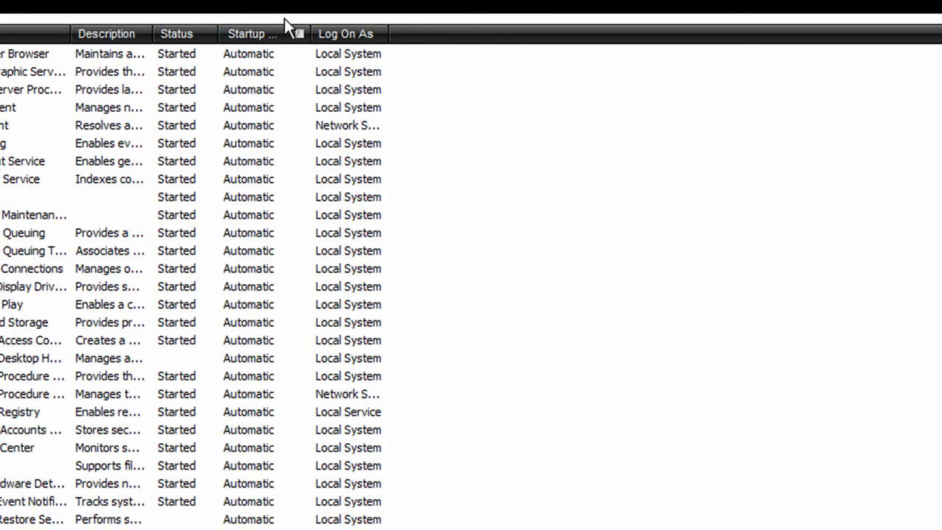
Step: Review the automatic services from Computer Browser to Workstation, the first disabled entry and the Remote Desktop Help Session Manager description
{"action": "left_click", "coordinate": [149, 54]}
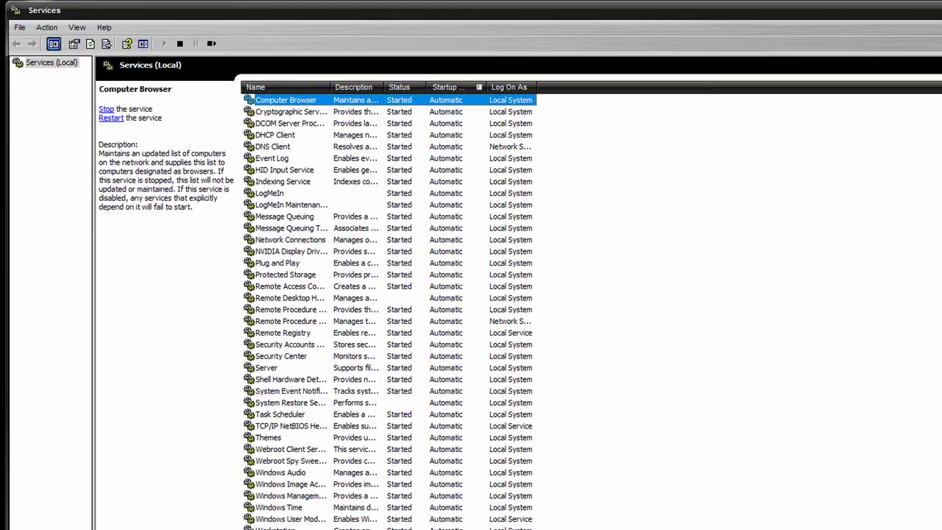
{"action": "left_click", "coordinate": [276, 527]}
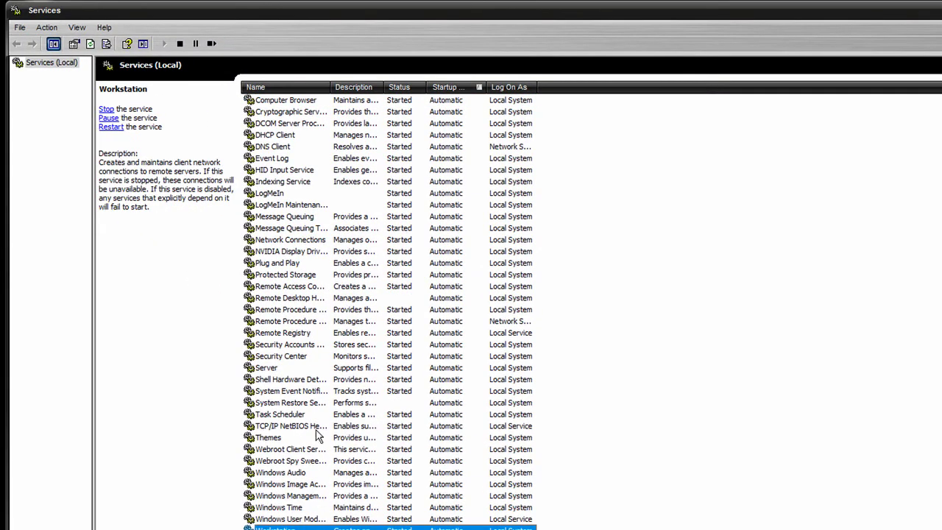
{"action": "left_click", "coordinate": [359, 300]}
{"action": "scroll", "coordinate": [359, 310], "scroll_direction": "down", "scroll_amount": 1}
{"action": "left_click", "coordinate": [439, 509]}
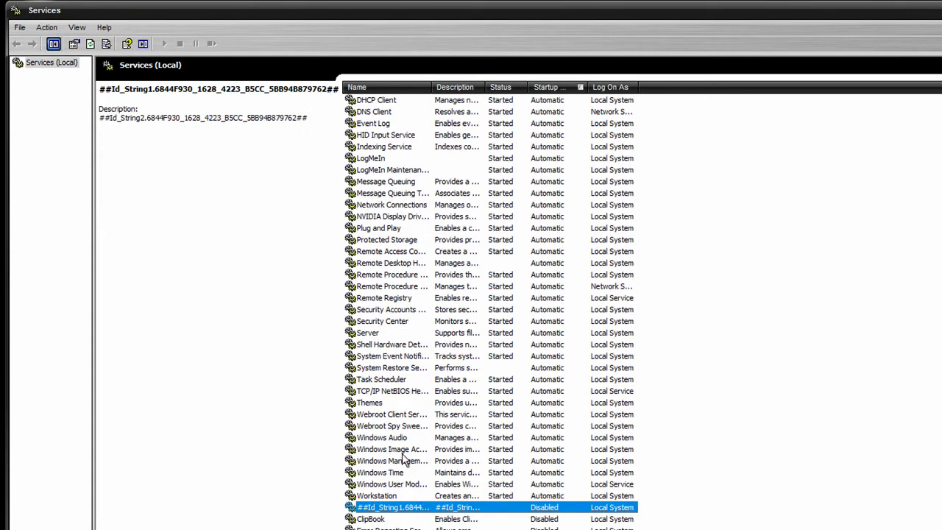
{"action": "left_click", "coordinate": [431, 287]}
{"action": "left_click", "coordinate": [331, 264]}
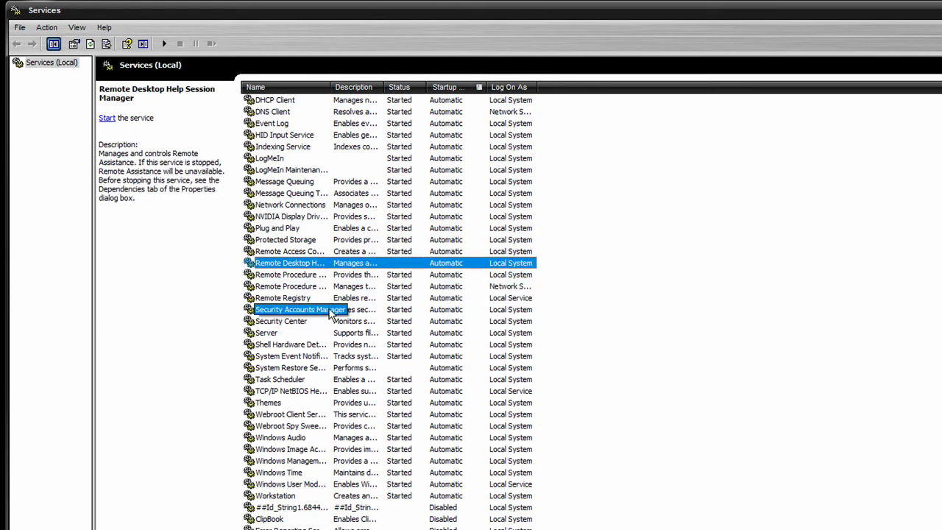
Step: Inspect the LogMeIn Maintenance Service, Event Log and Security Center entries, and close the Services console and System Configuration Utility
{"action": "left_click", "coordinate": [289, 170]}
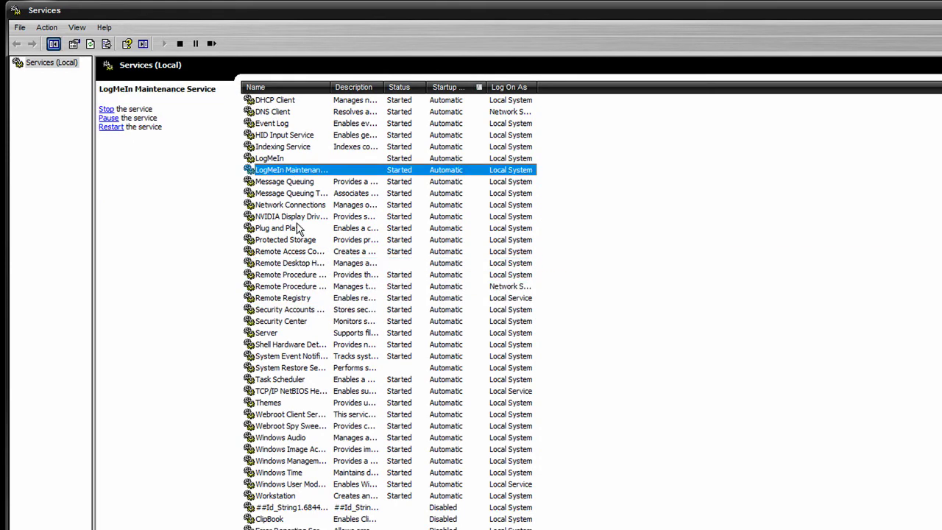
{"action": "left_click", "coordinate": [329, 123]}
{"action": "scroll", "coordinate": [332, 300], "scroll_direction": "down", "scroll_amount": 6}
{"action": "scroll", "coordinate": [324, 299], "scroll_direction": "up", "scroll_amount": 6}
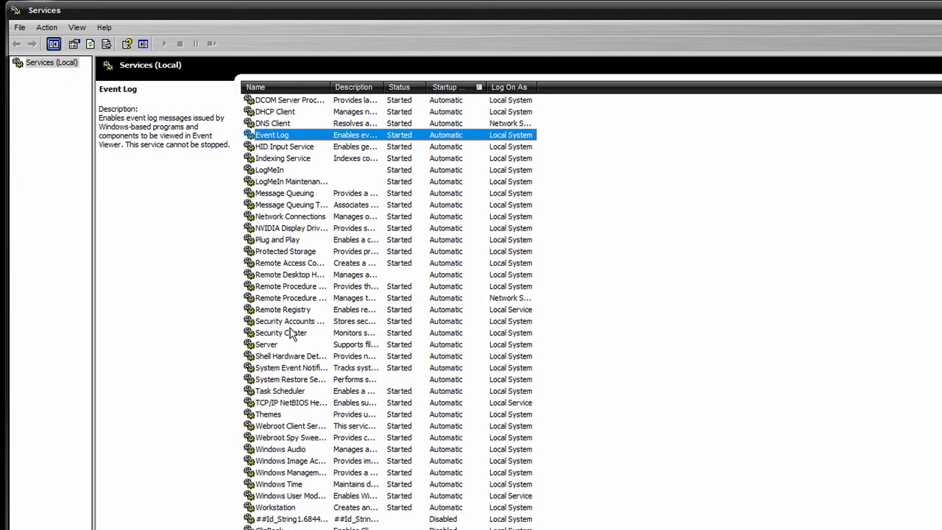
{"action": "left_click", "coordinate": [303, 320]}
{"action": "left_click", "coordinate": [297, 334]}
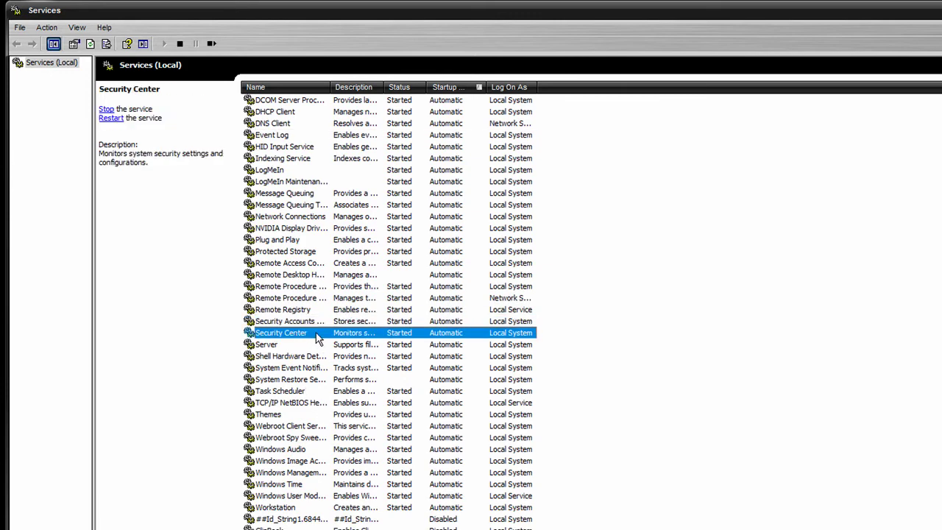
{"action": "scroll", "coordinate": [309, 344], "scroll_direction": "down", "scroll_amount": 5}
{"action": "left_click", "coordinate": [313, 298]}
{"action": "scroll", "coordinate": [313, 294], "scroll_direction": "up", "scroll_amount": 6}
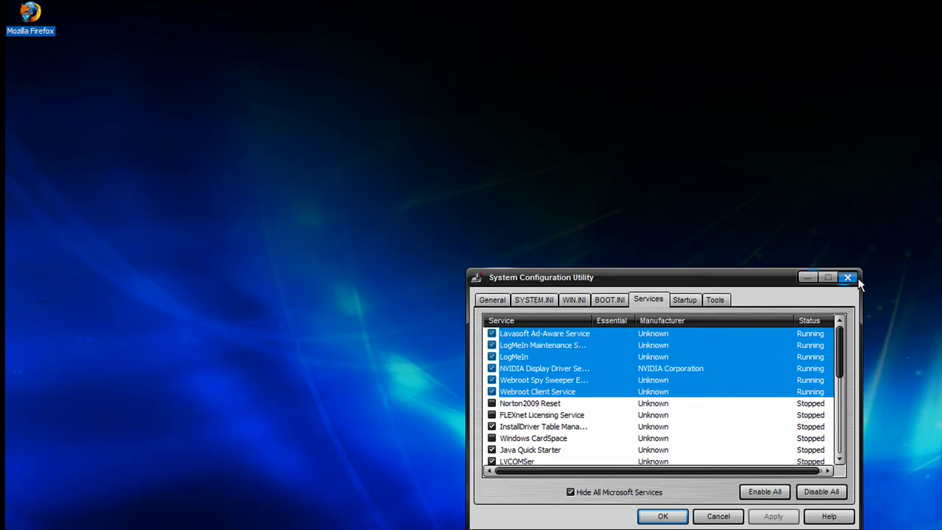
{"action": "left_click", "coordinate": [848, 278]}
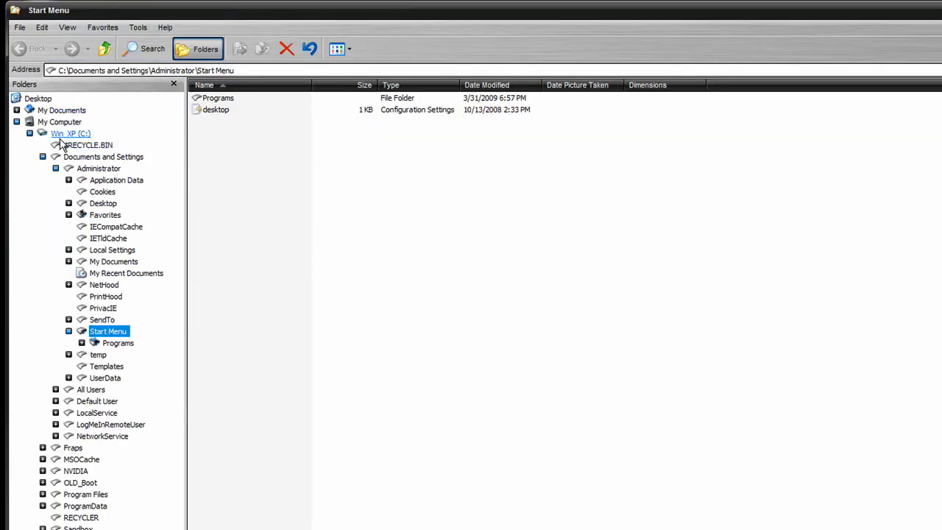
Step: Display the contents of the Win_XP (C:) drive in the folder tree and open the drive's properties
{"action": "left_click", "coordinate": [70, 133]}
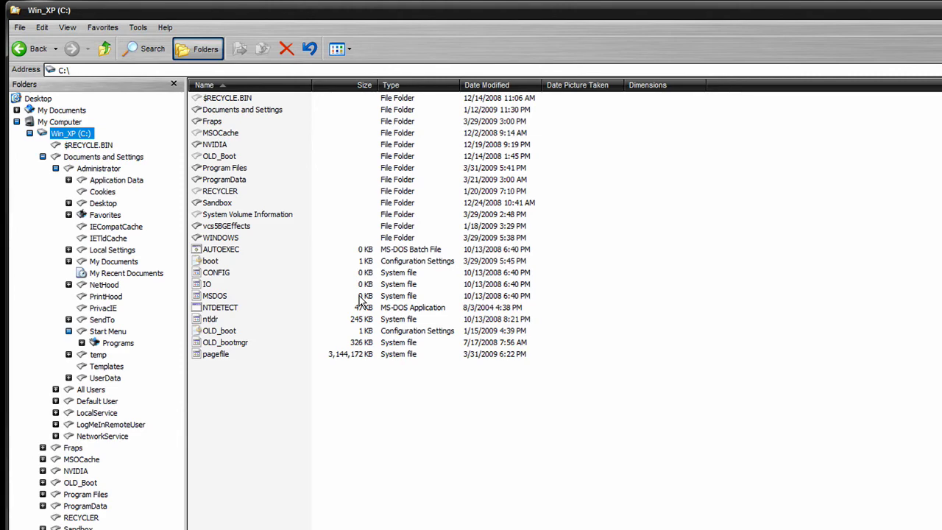
{"action": "right_click", "coordinate": [66, 133]}
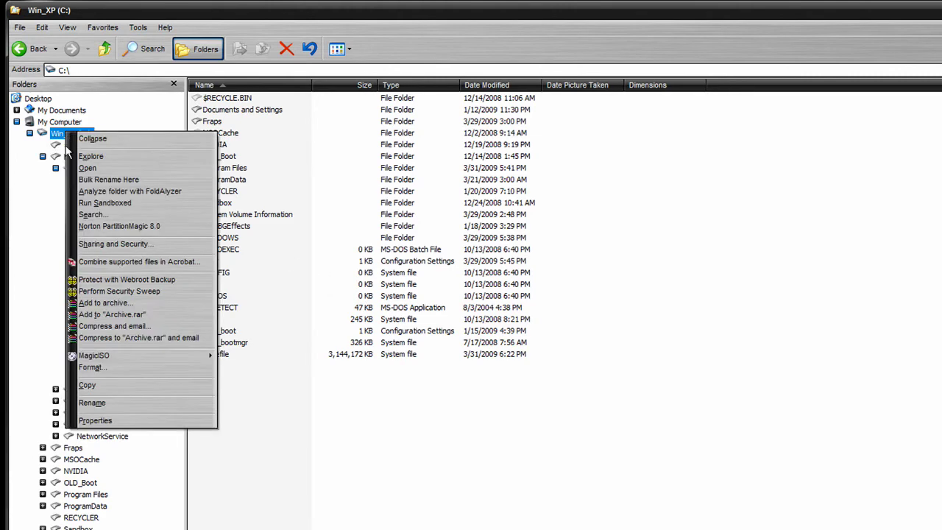
{"action": "left_click", "coordinate": [134, 418]}
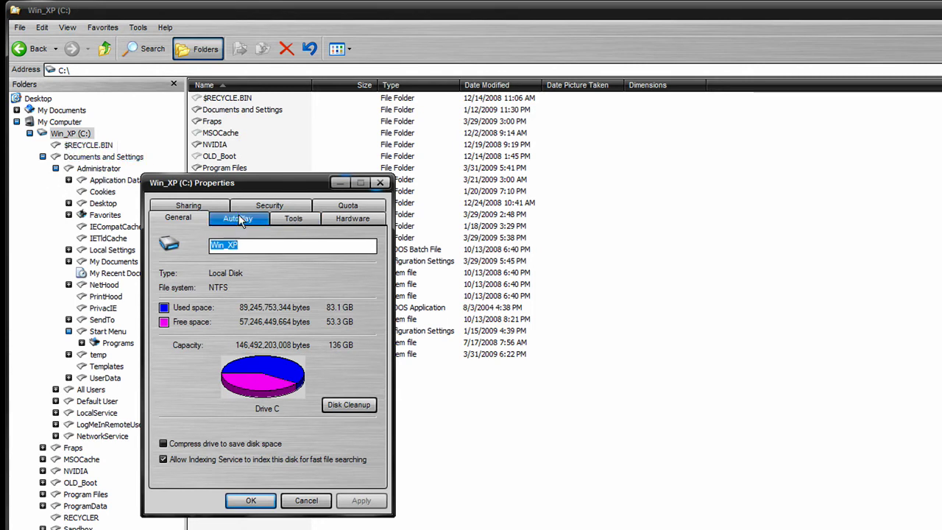
Step: Show the drive's maintenance tools and Check Disk options, cancelling both the disk check and the properties dialog
{"action": "left_click", "coordinate": [293, 219]}
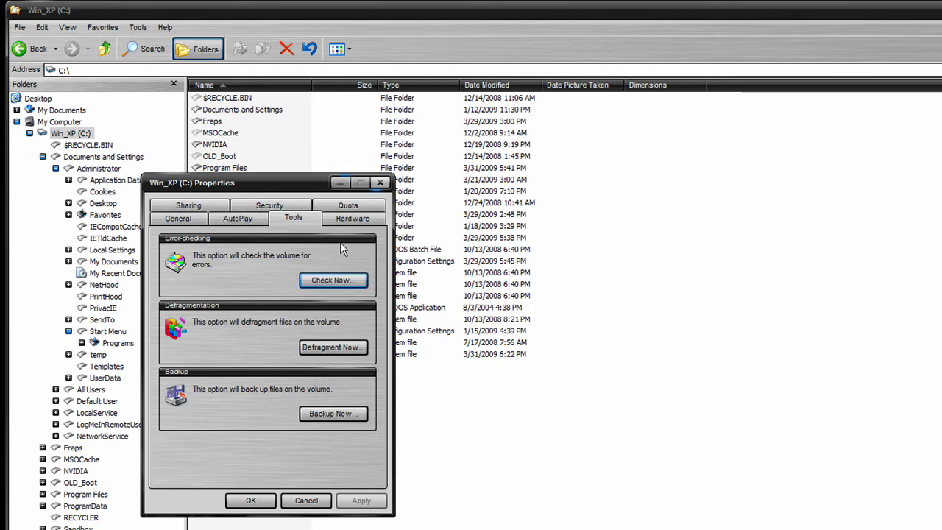
{"action": "left_click", "coordinate": [330, 281]}
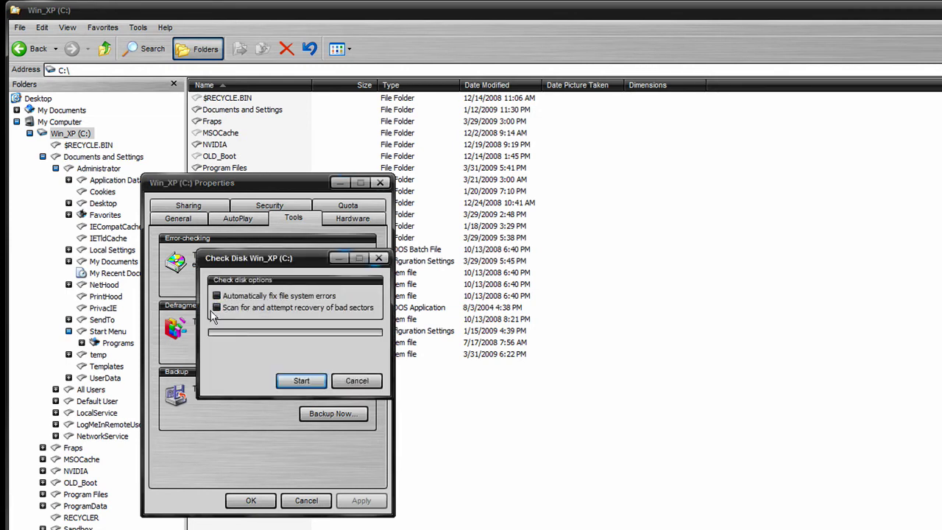
{"action": "left_click", "coordinate": [357, 380]}
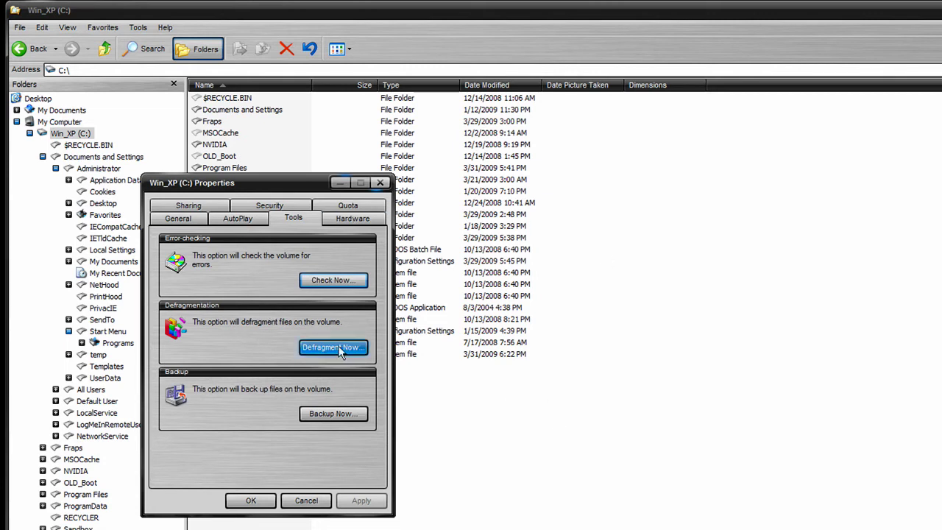
{"action": "left_click", "coordinate": [306, 500]}
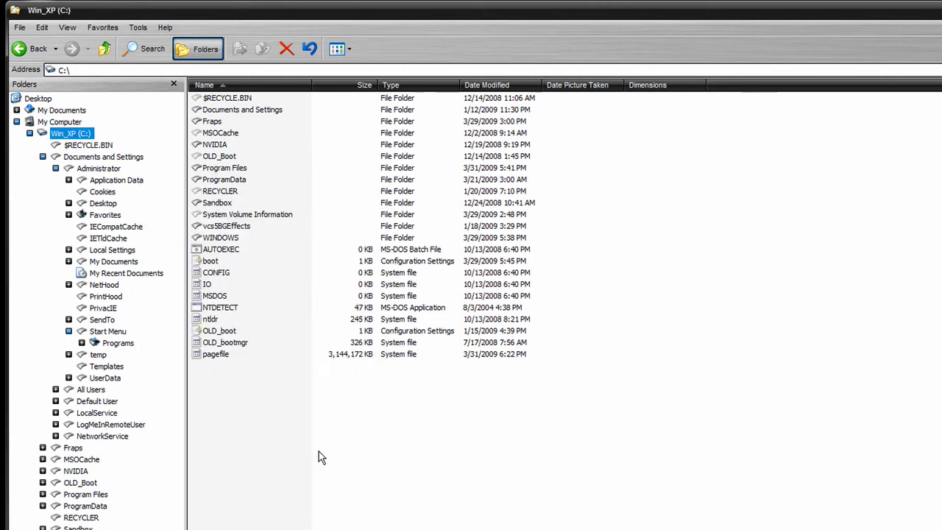